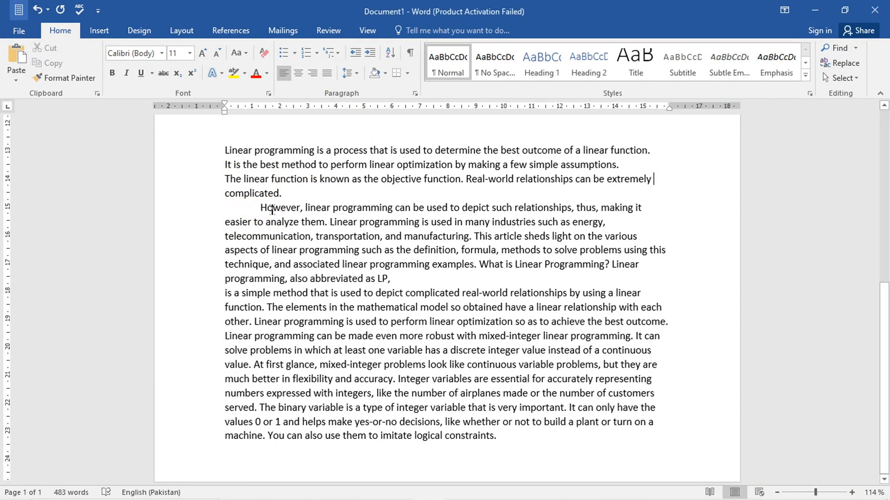
# - Justify the paragraph containing the passage from "However, linear programming" to "abbreviated as LP"
pyautogui.moveTo(260, 207); pyautogui.dragTo(572, 276)
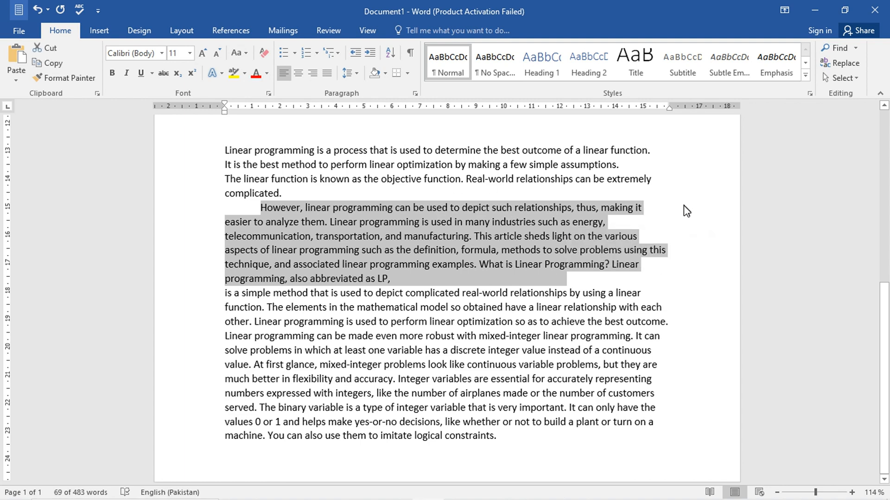
pyautogui.click(327, 74)
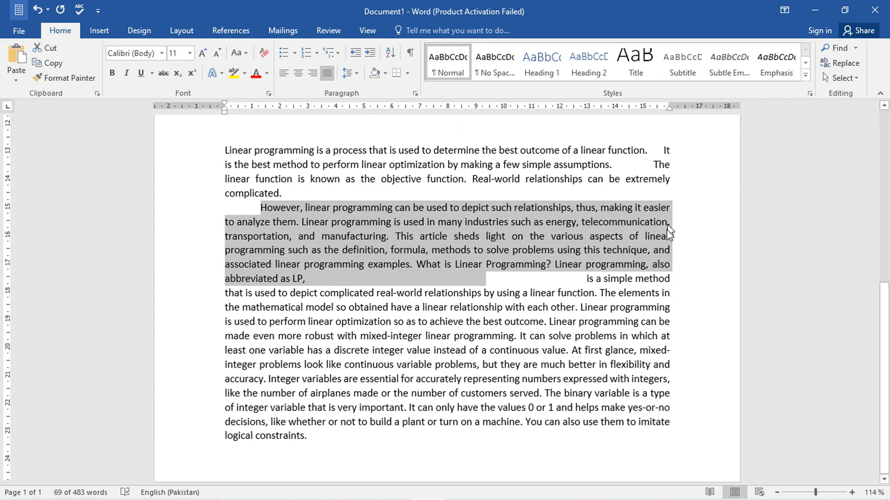
pyautogui.click(697, 239)
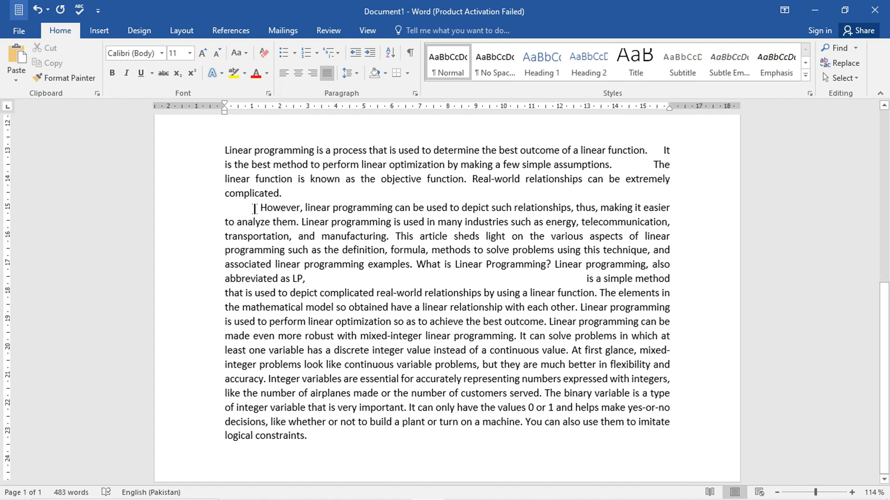
# - Try right, centered and left alignment on the paragraph containing the "However" passage
pyautogui.moveTo(260, 207); pyautogui.dragTo(402, 278)
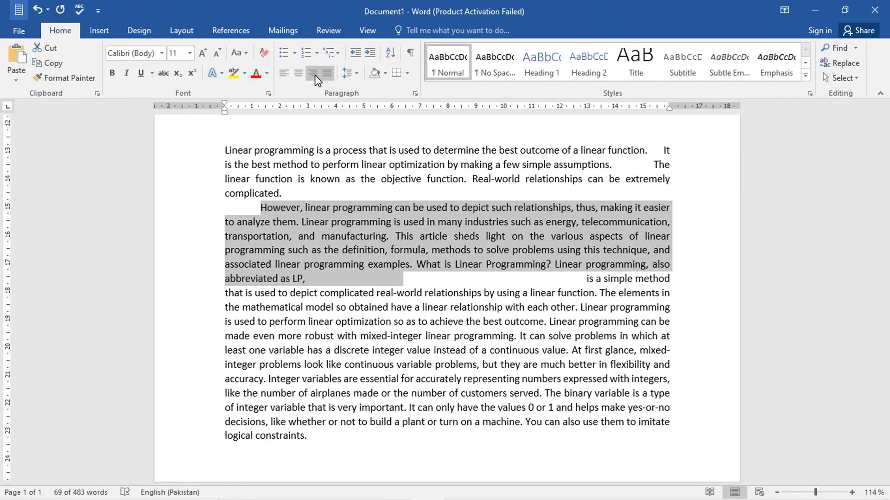
pyautogui.click(315, 74)
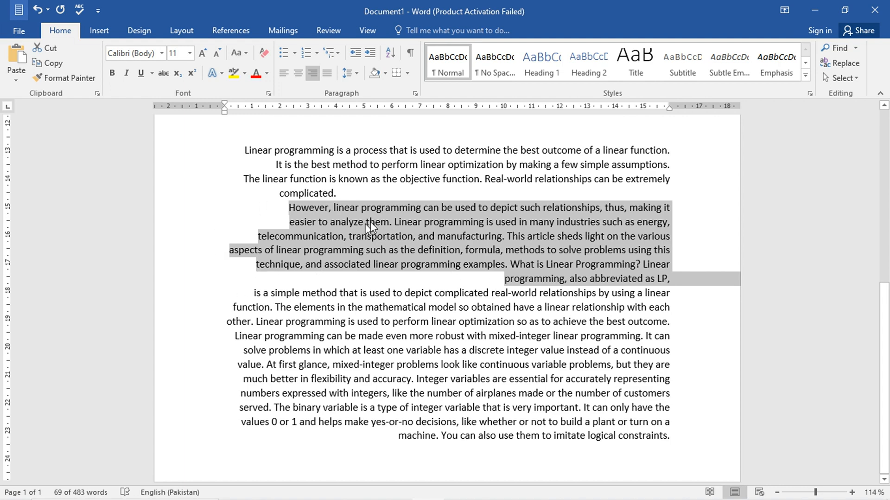
pyautogui.click(299, 77)
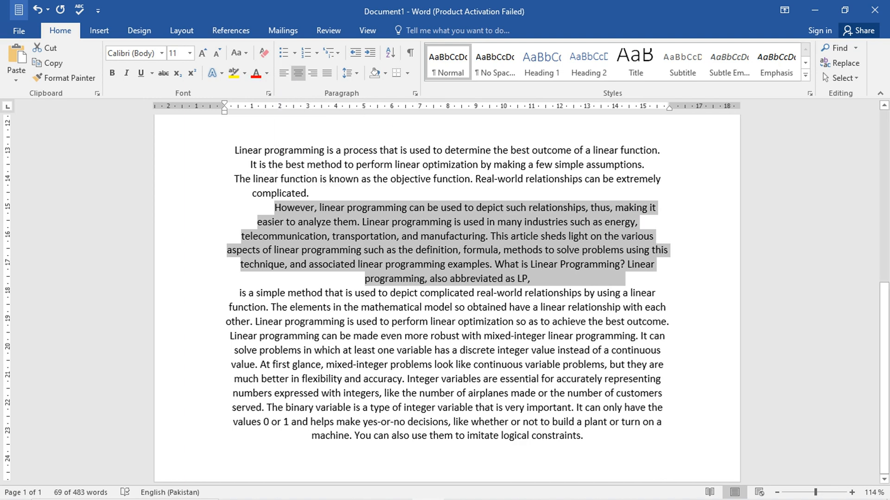
pyautogui.click(284, 74)
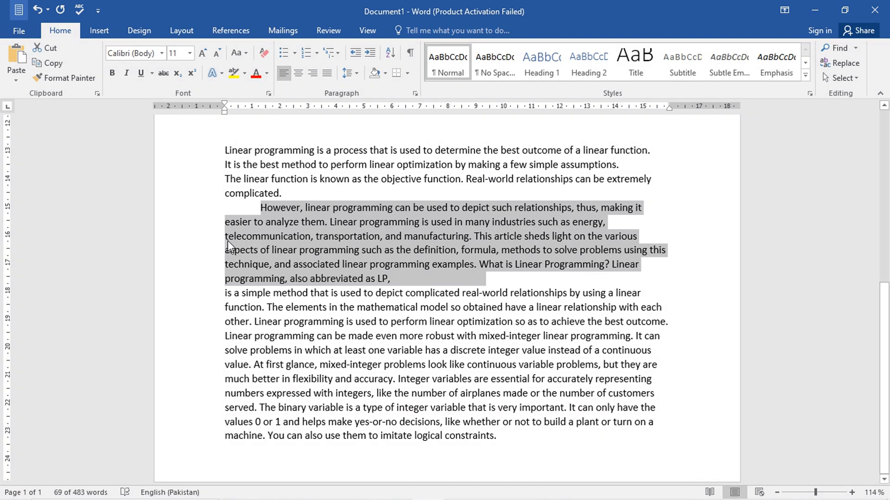
# - Reselect the "However" passage through "LP," and justify its paragraph
pyautogui.click(676, 279)
pyautogui.moveTo(400, 280); pyautogui.dragTo(265, 213)
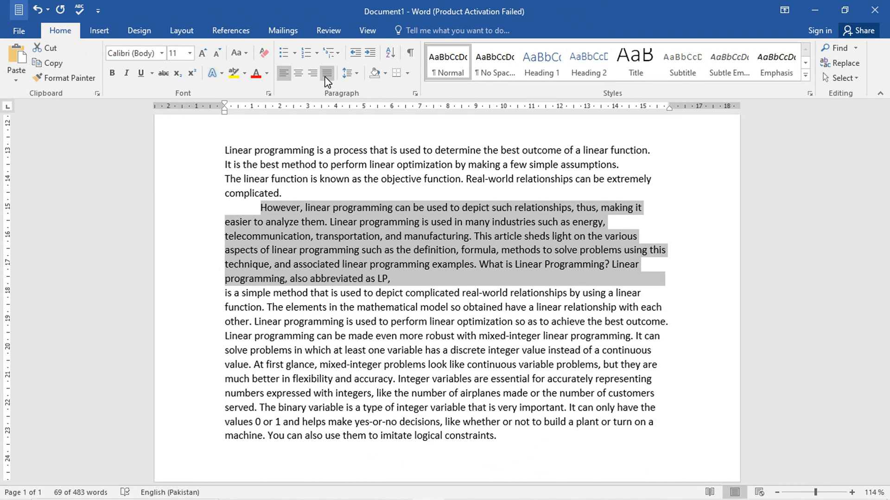
pyautogui.click(327, 74)
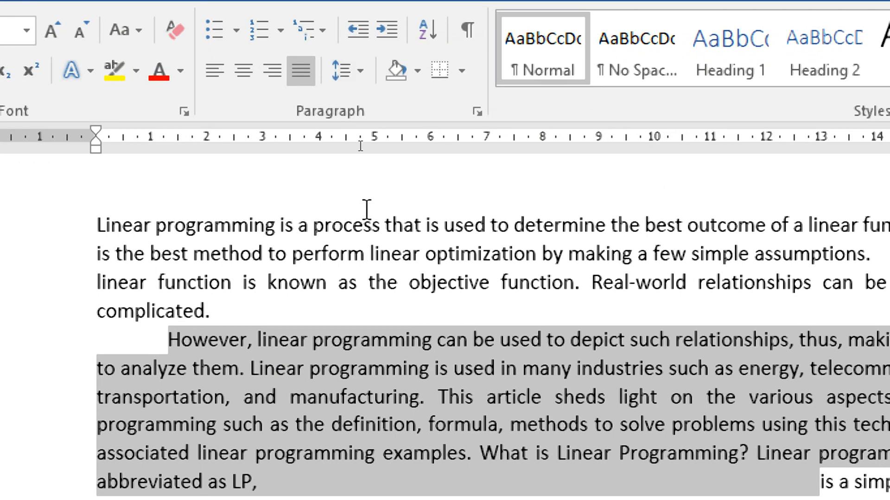
# - Try a line spacing of 3.0 on the justified text and undo it
pyautogui.click(359, 72)
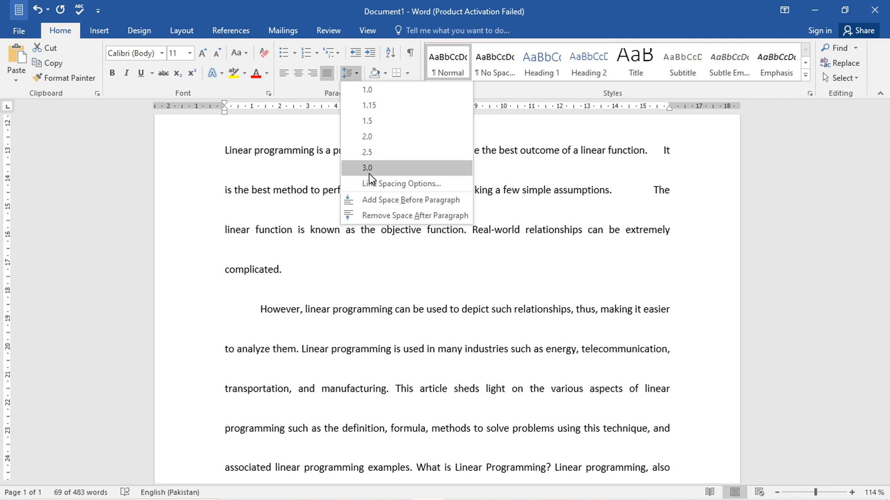
pyautogui.click(369, 170)
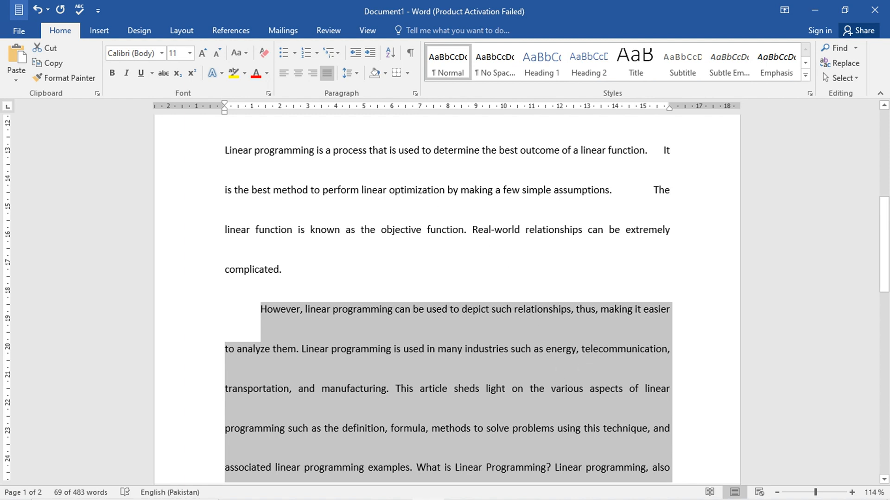
pyautogui.hotkey('ctrl', 'z')
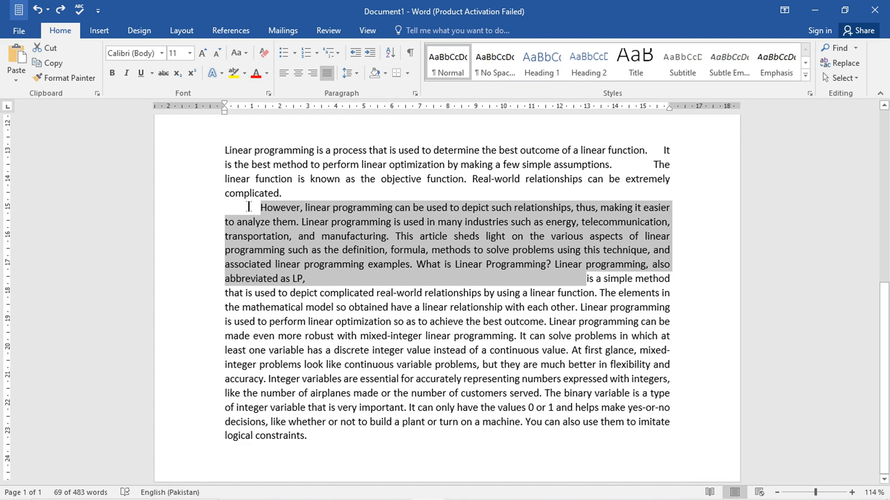
# - Set the spacing of the opening "Linear programming is a process" text to 36 pt before and 0 pt after
pyautogui.moveTo(283, 193); pyautogui.dragTo(225, 151)
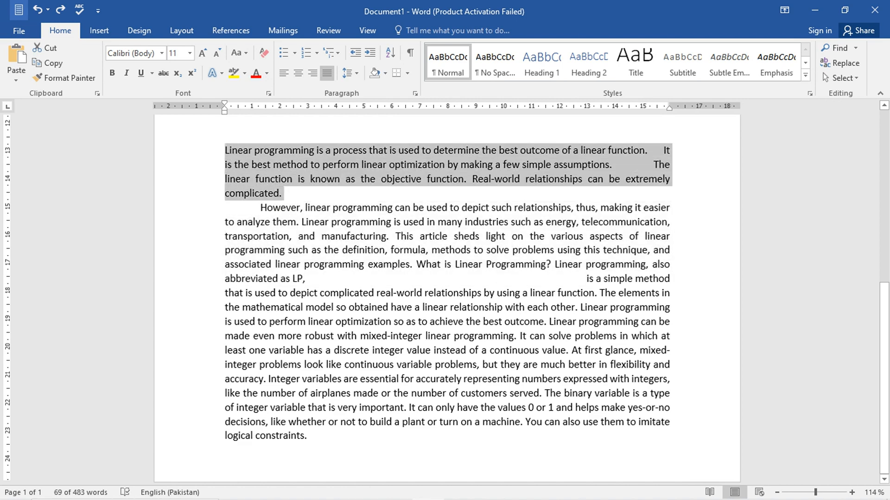
pyautogui.click(356, 79)
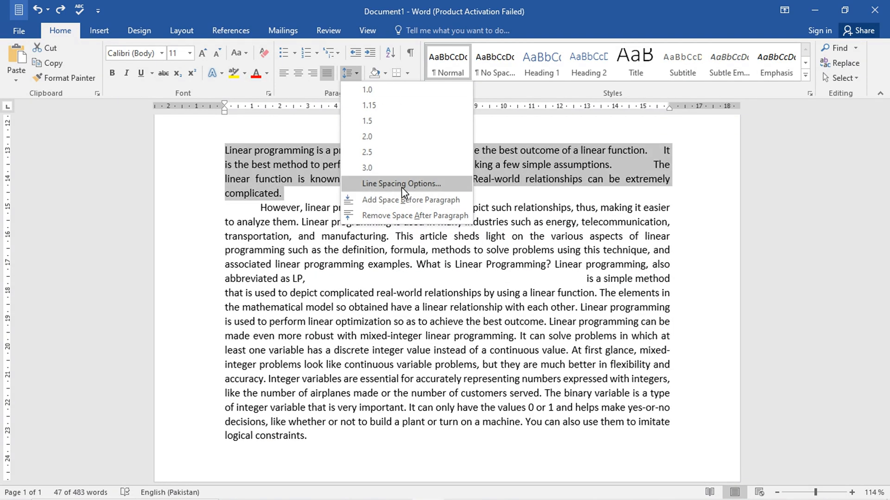
pyautogui.click(404, 186)
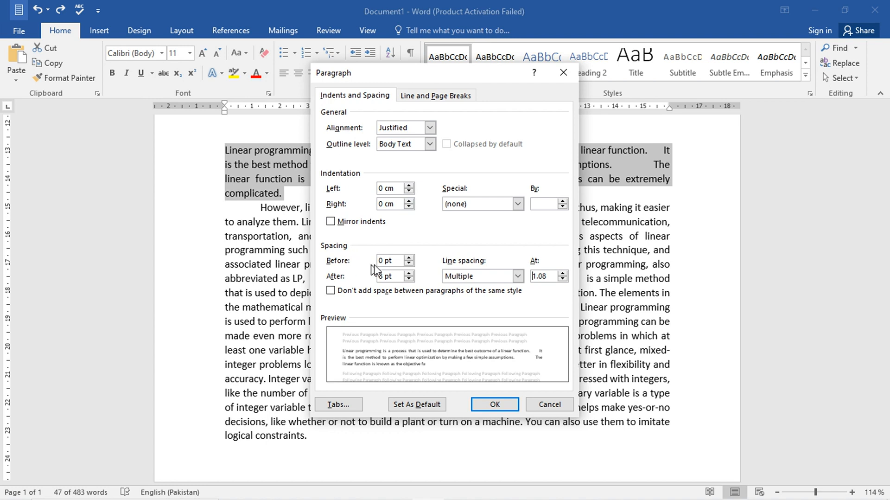
pyautogui.click(410, 257)
pyautogui.click(409, 258)
pyautogui.click(410, 258)
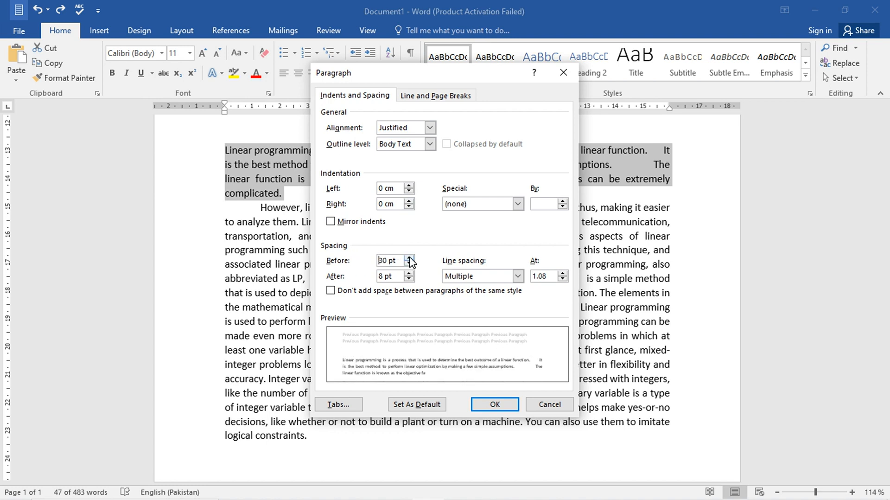
pyautogui.click(410, 258)
pyautogui.click(410, 258)
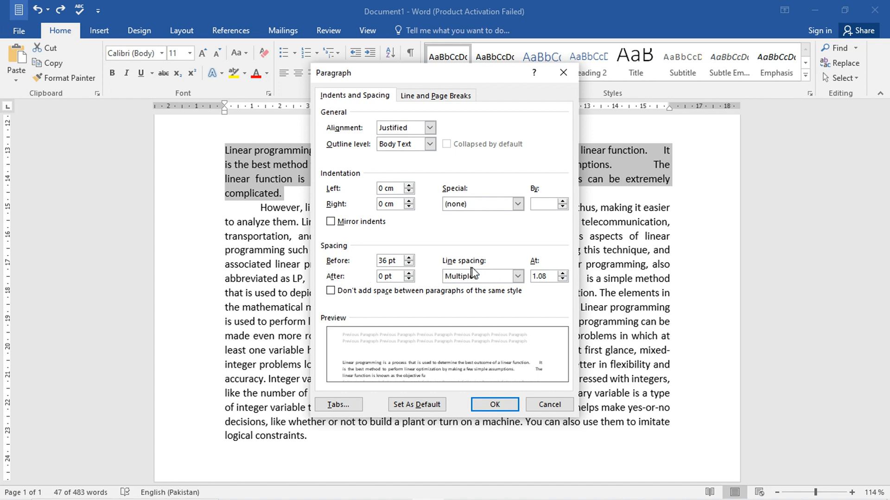
pyautogui.click(504, 405)
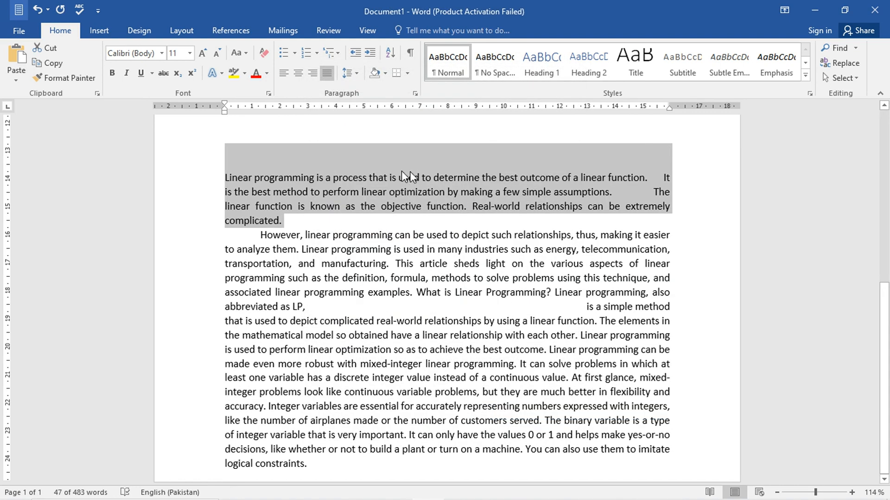
pyautogui.click(402, 151)
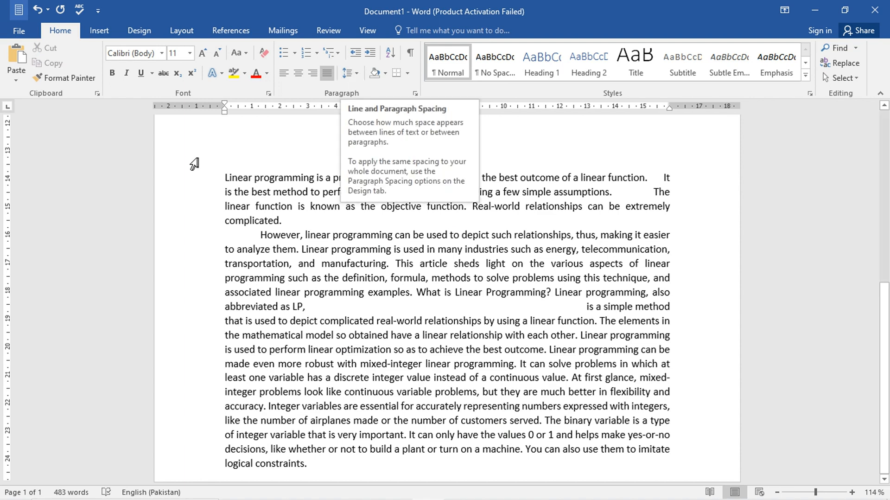
# - Try adding space before the opening paragraph that ends with "complicated."
pyautogui.moveTo(183, 179); pyautogui.dragTo(178, 220)
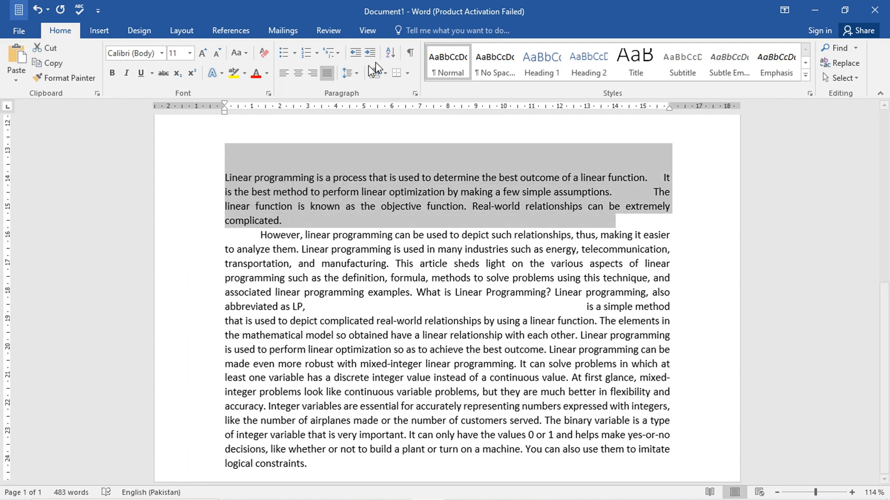
pyautogui.click(357, 74)
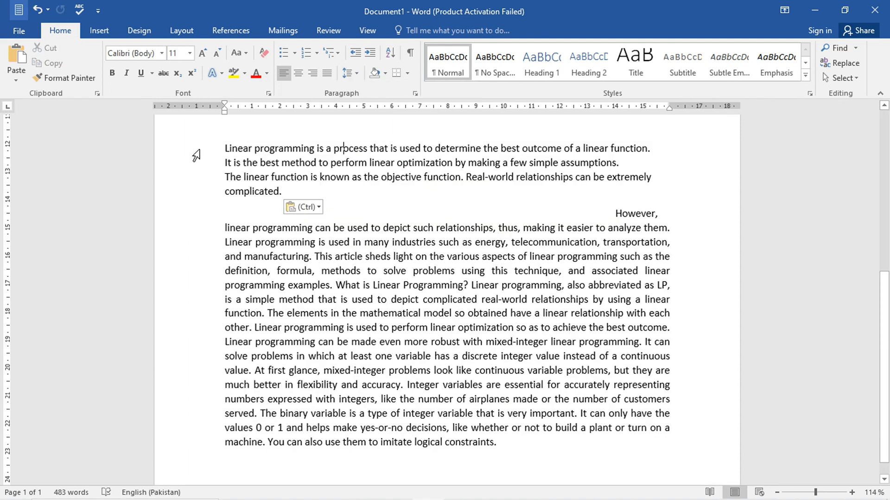
pyautogui.moveTo(198, 152); pyautogui.dragTo(197, 187)
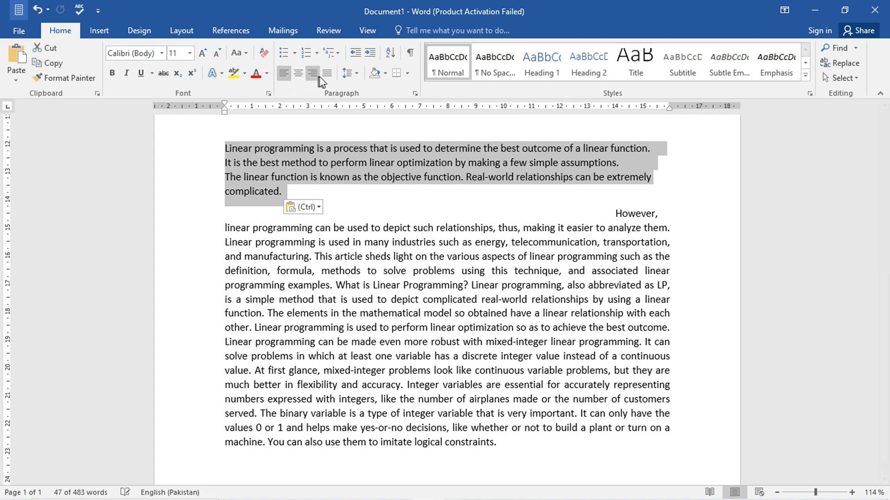
pyautogui.click(358, 77)
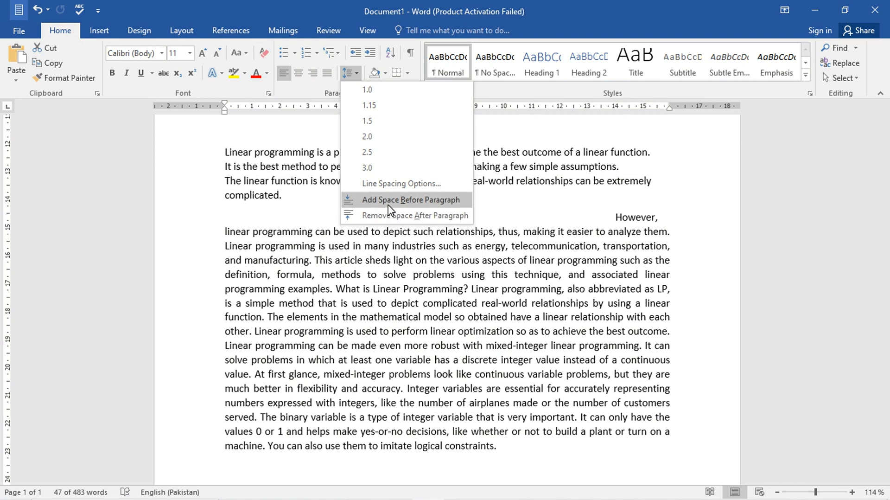
pyautogui.press('Escape')
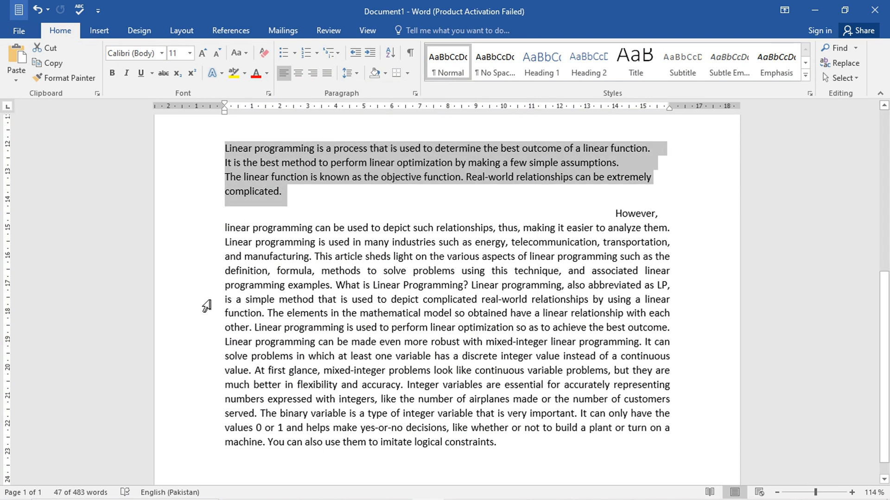
pyautogui.hotkey('ctrl', 'z')
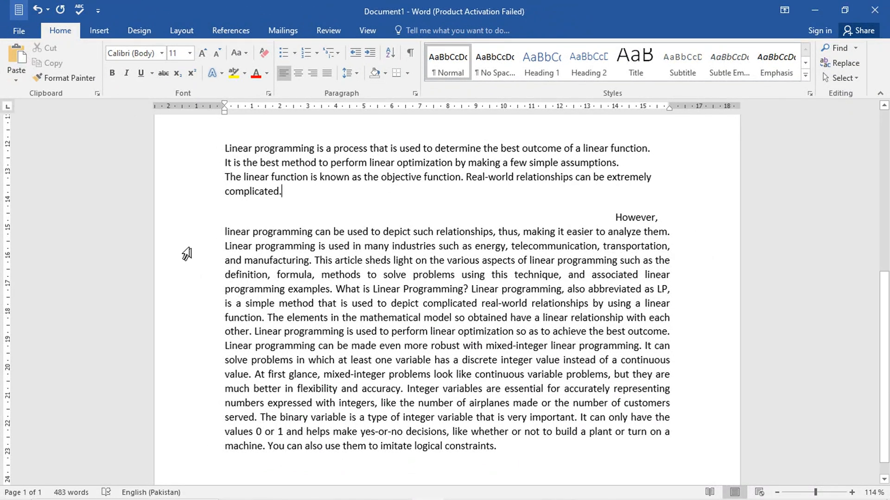
# - Increase the left indent of the "However" paragraph in repeated steps to about 11.4 cm
pyautogui.moveTo(209, 232); pyautogui.dragTo(209, 265)
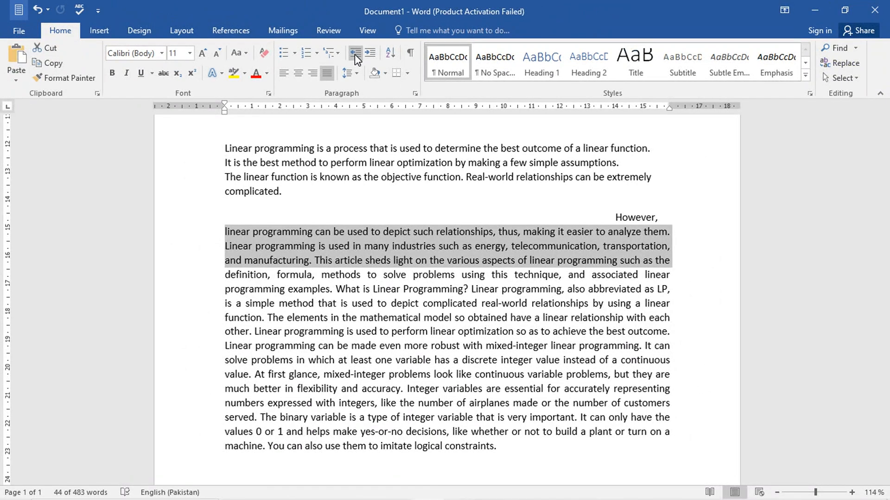
pyautogui.click(356, 54)
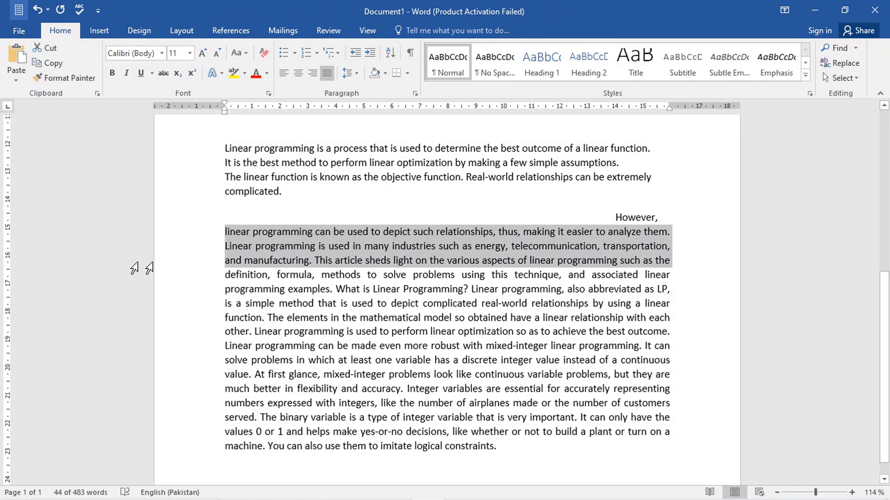
pyautogui.click(372, 56)
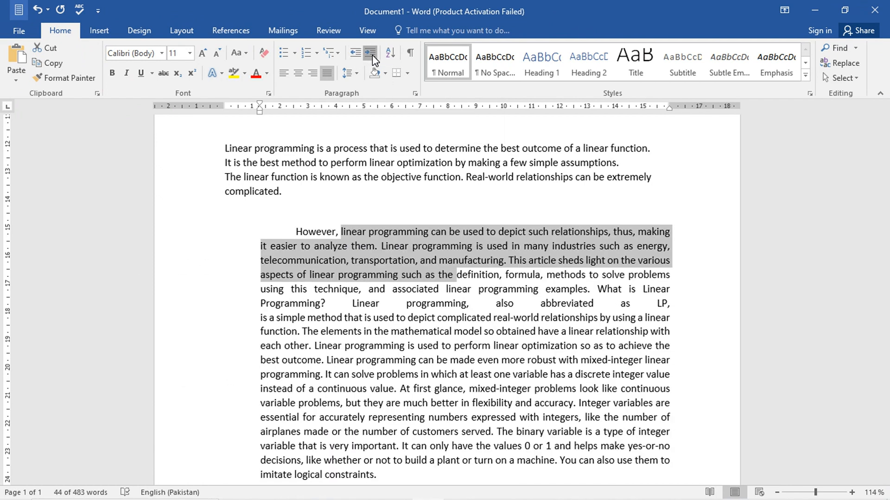
pyautogui.click(371, 55)
pyautogui.click(371, 55)
pyautogui.click(371, 55)
pyautogui.click(371, 55)
pyautogui.click(371, 54)
pyautogui.click(371, 54)
pyautogui.click(371, 55)
pyautogui.click(371, 54)
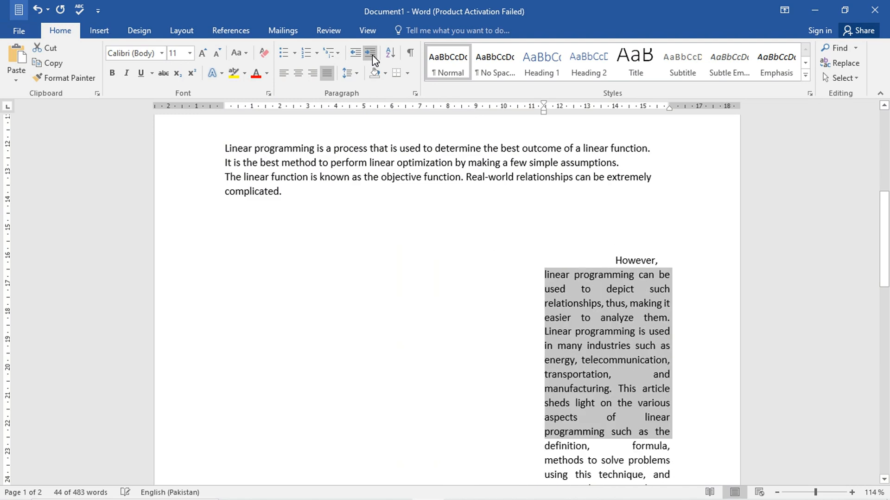
# - Decrease the indent of the "However" paragraph step by step back to the left margin
pyautogui.scroll(-15, 608, 375)
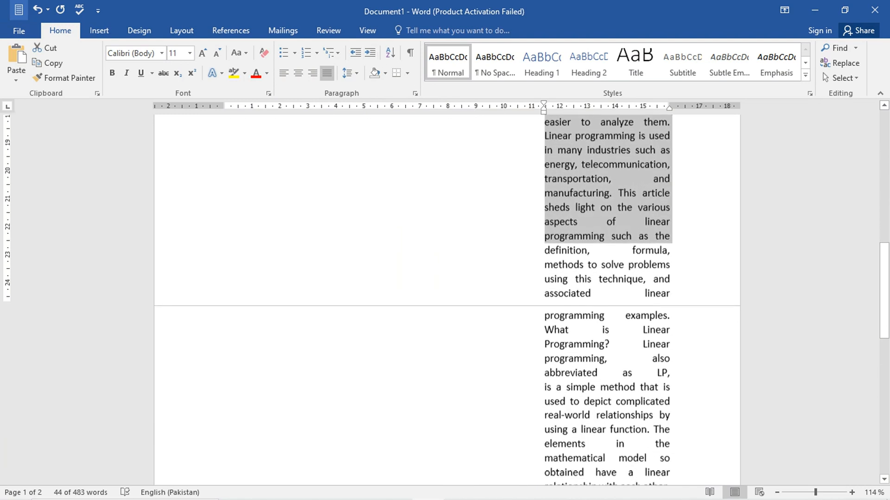
pyautogui.scroll(14, 608, 299)
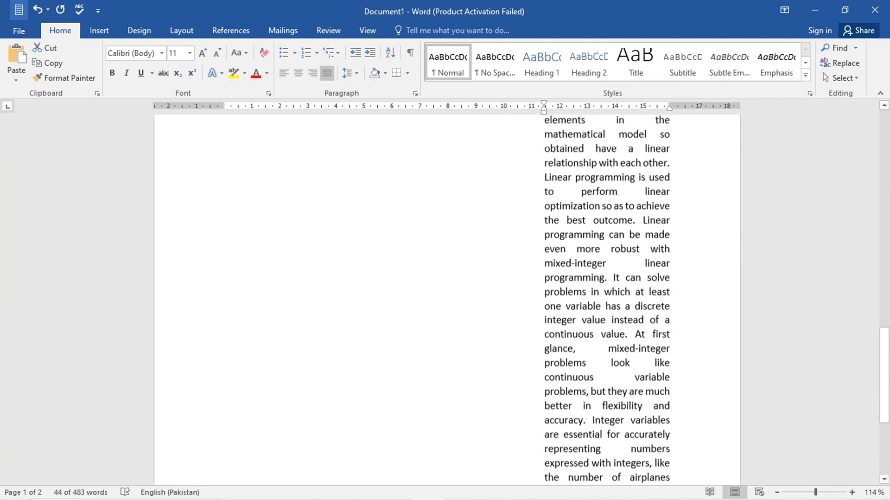
pyautogui.scroll(4, 608, 399)
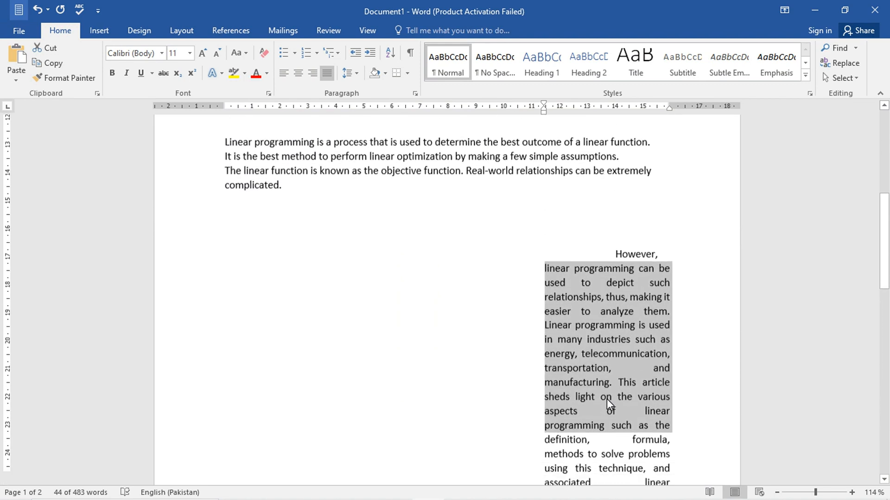
pyautogui.scroll(-2, 608, 399)
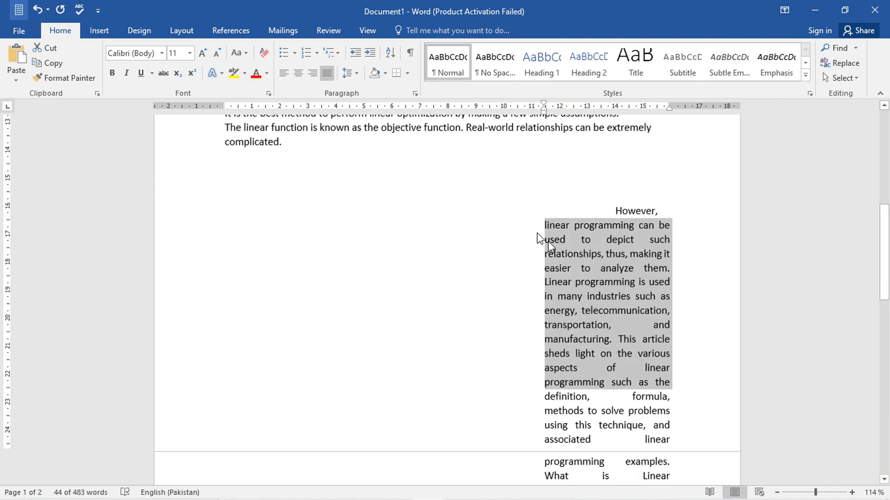
pyautogui.scroll(1, 650, 296)
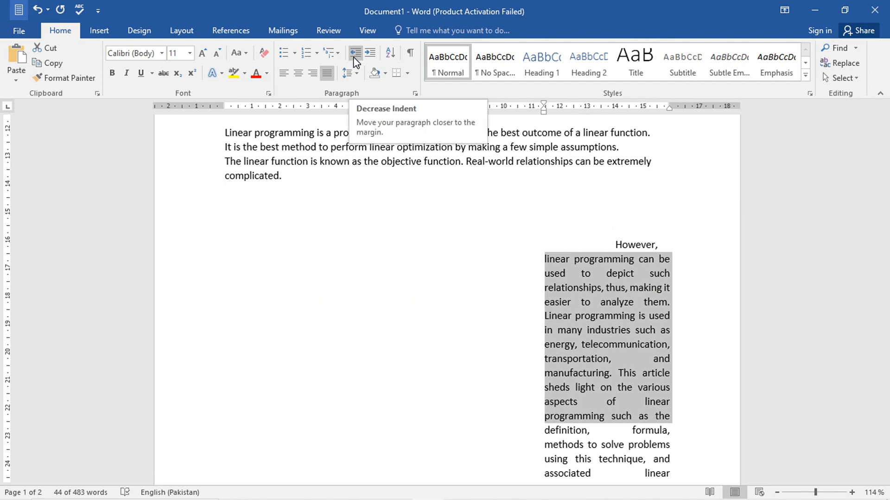
pyautogui.click(354, 58)
pyautogui.click(355, 58)
pyautogui.click(354, 58)
pyautogui.click(355, 58)
pyautogui.click(354, 58)
pyautogui.click(354, 58)
pyautogui.click(355, 58)
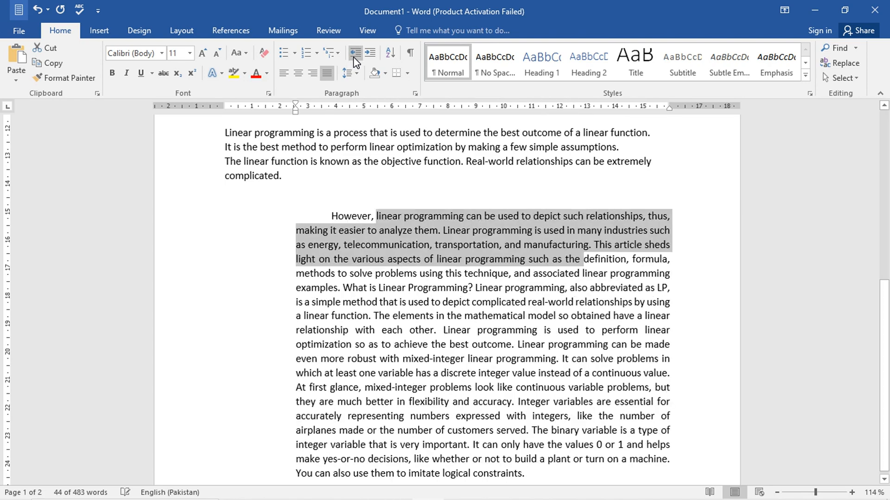
pyautogui.click(354, 57)
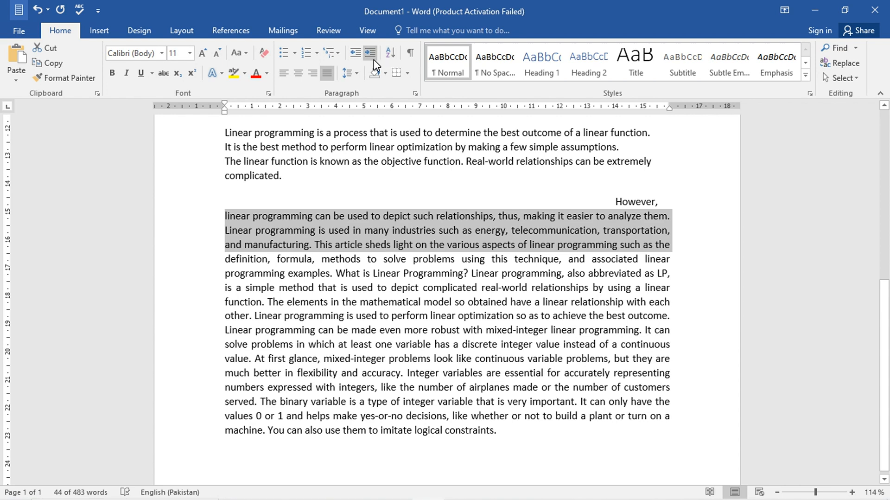
# - Increase the left indent of the "However" paragraph again to about 7.6 cm
pyautogui.click(373, 58)
pyautogui.click(372, 59)
pyautogui.click(373, 59)
pyautogui.click(373, 59)
pyautogui.click(373, 60)
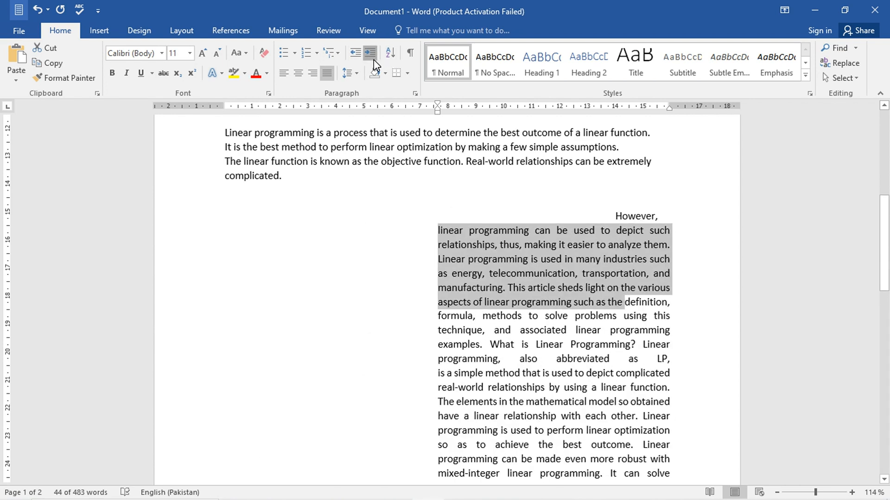